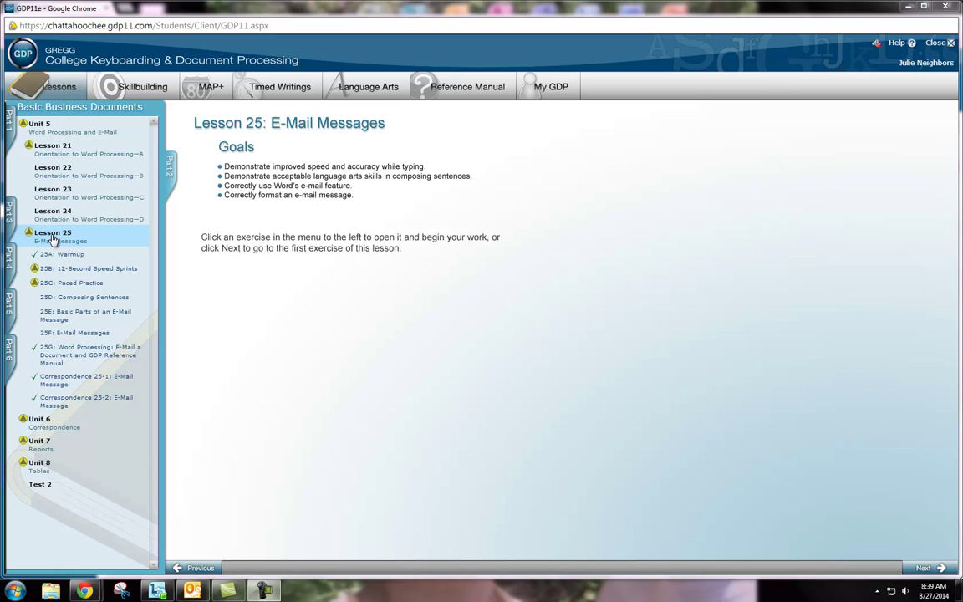
# - Open the Correspondence 25-2: E-Mail Message exercise under Lesson 25 and start its Word file
pyautogui.click(48, 407)
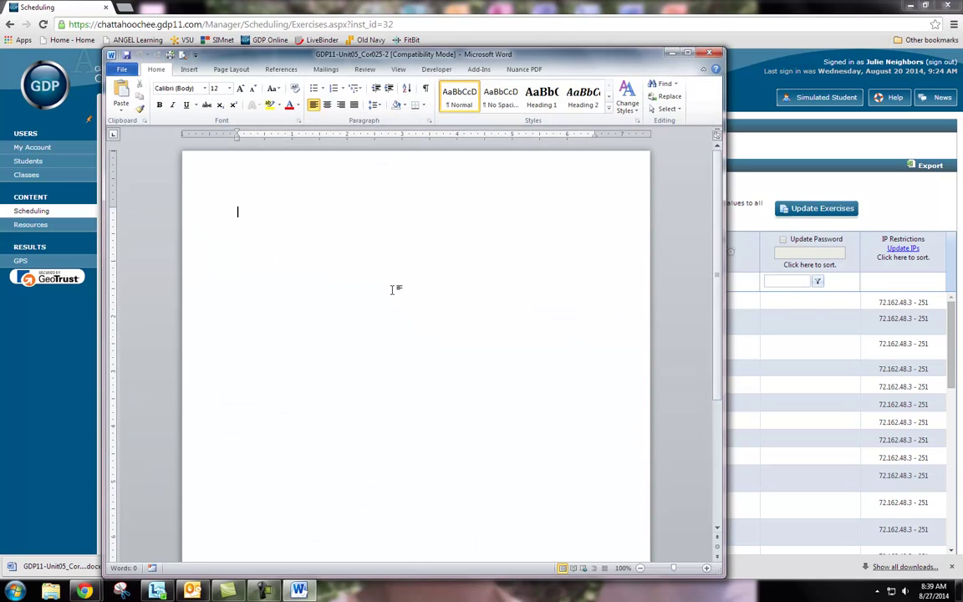
# - Maximize Word and type the e-mail starting with 'Hi, Kim:', through the signature, e-mail and phone lines
pyautogui.doubleClick(619, 51)
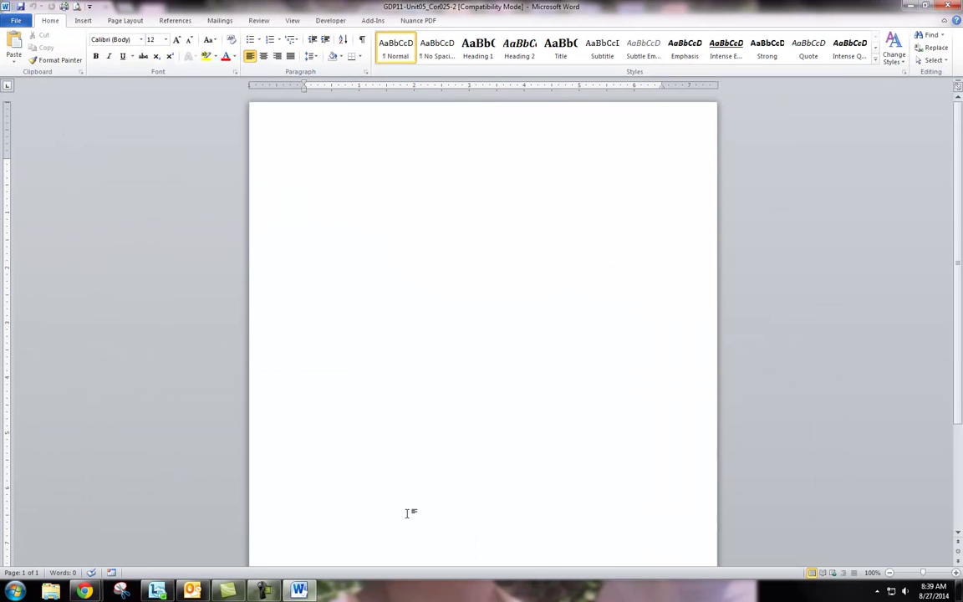
pyautogui.write('Hi, Kim:')
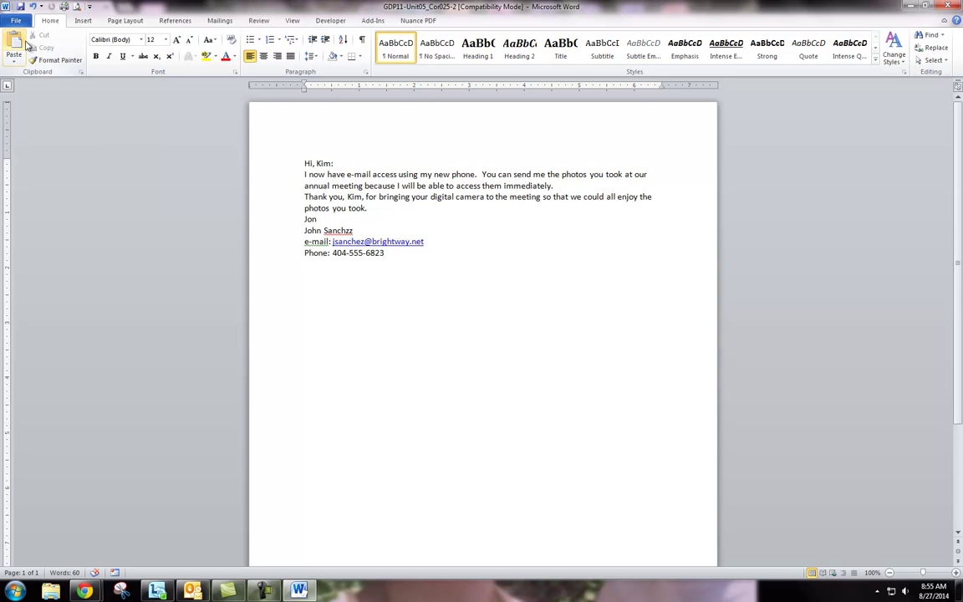
pyautogui.press('Return')
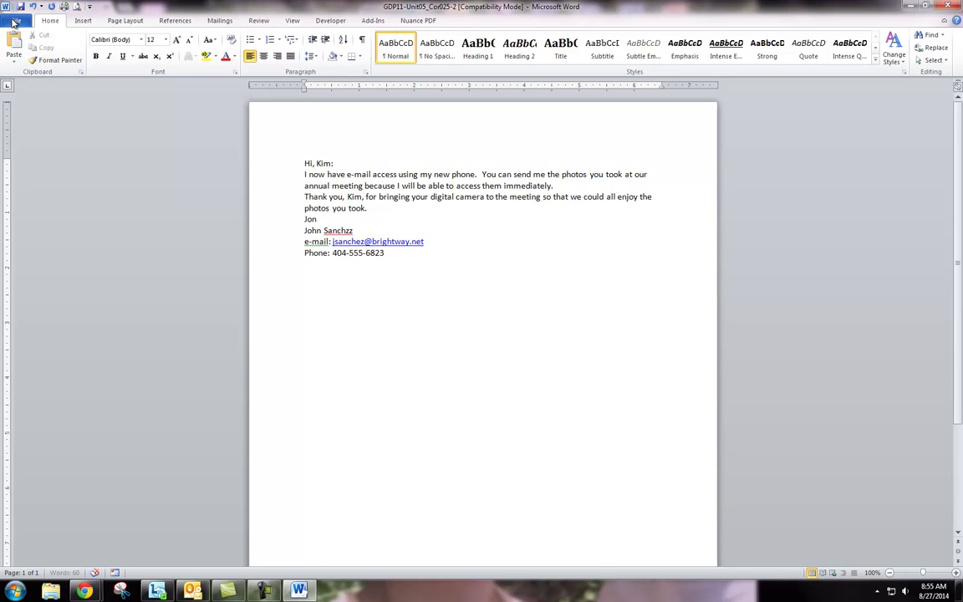
# - Save the document to the Desktop as GDP11-Unit05_Cor025-2
pyautogui.click(16, 20)
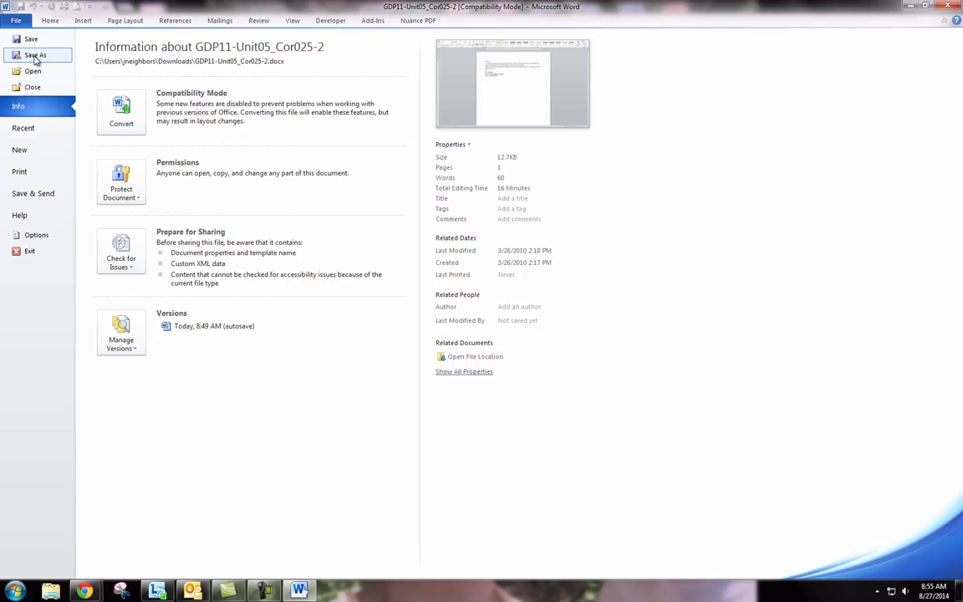
pyautogui.click(35, 55)
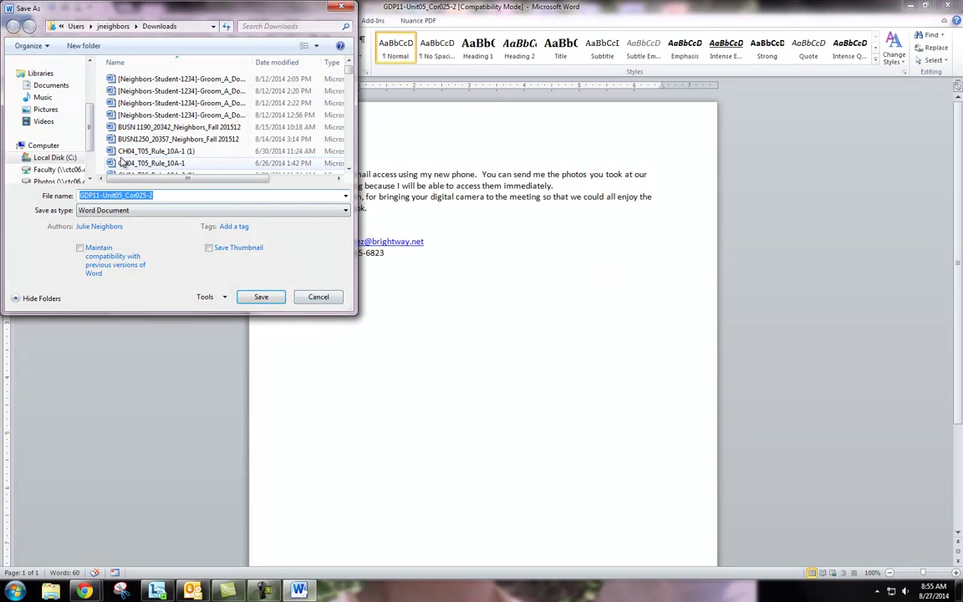
pyautogui.click(92, 93)
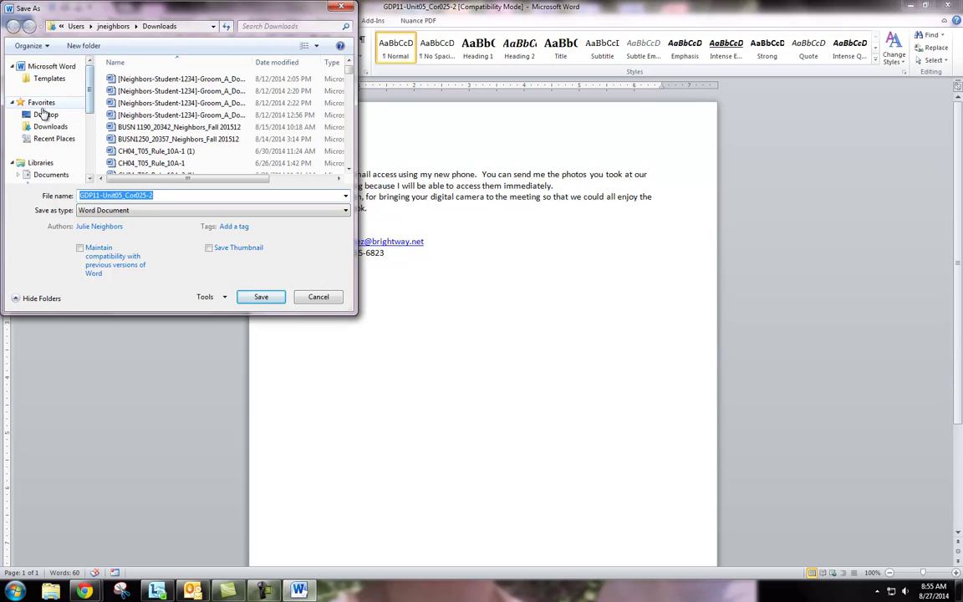
pyautogui.click(45, 114)
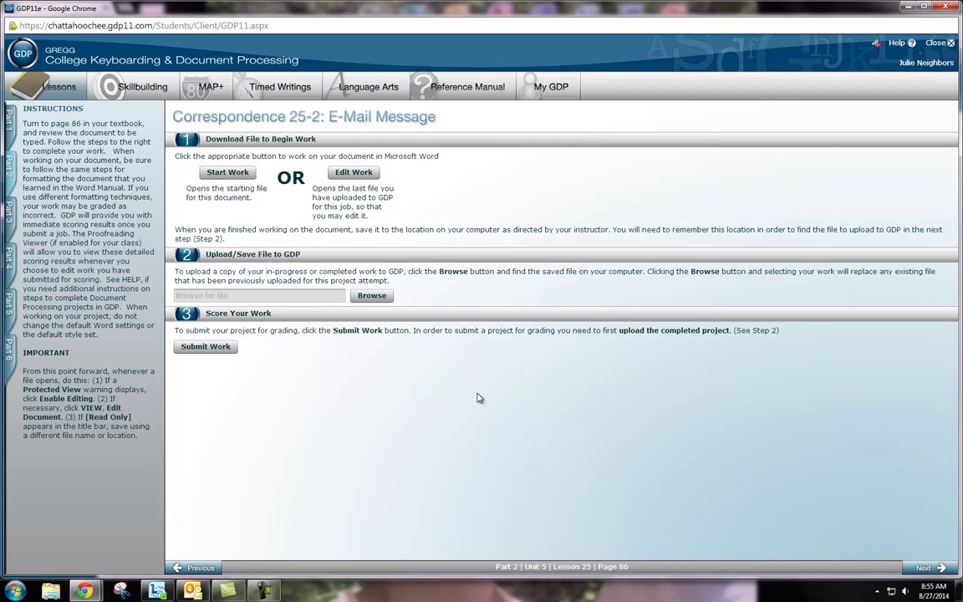
# - Upload GDP11-Unit05_Cor025-2.docx from the Desktop in GDP and submit it for scoring
pyautogui.click(379, 299)
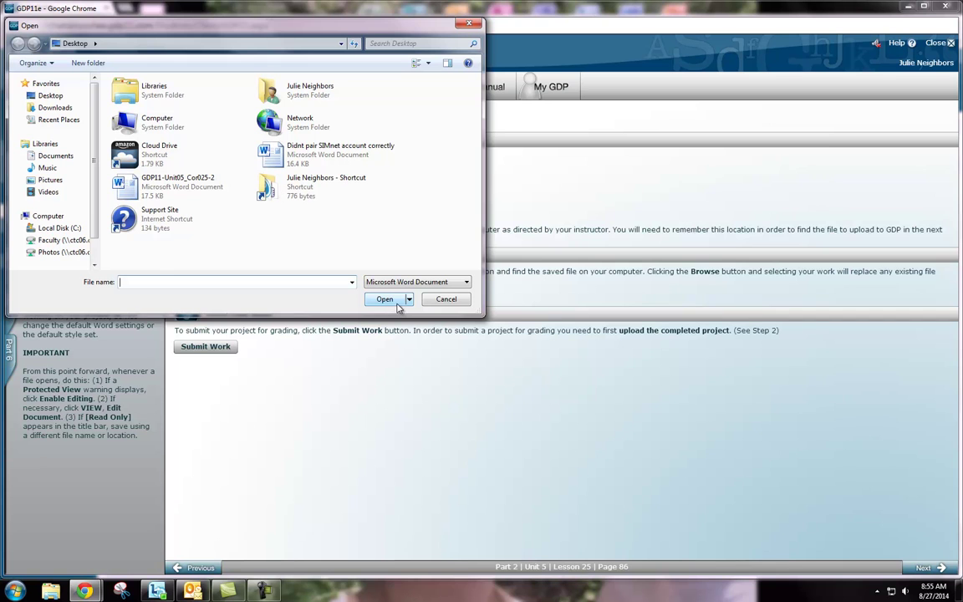
pyautogui.click(129, 182)
pyautogui.click(380, 298)
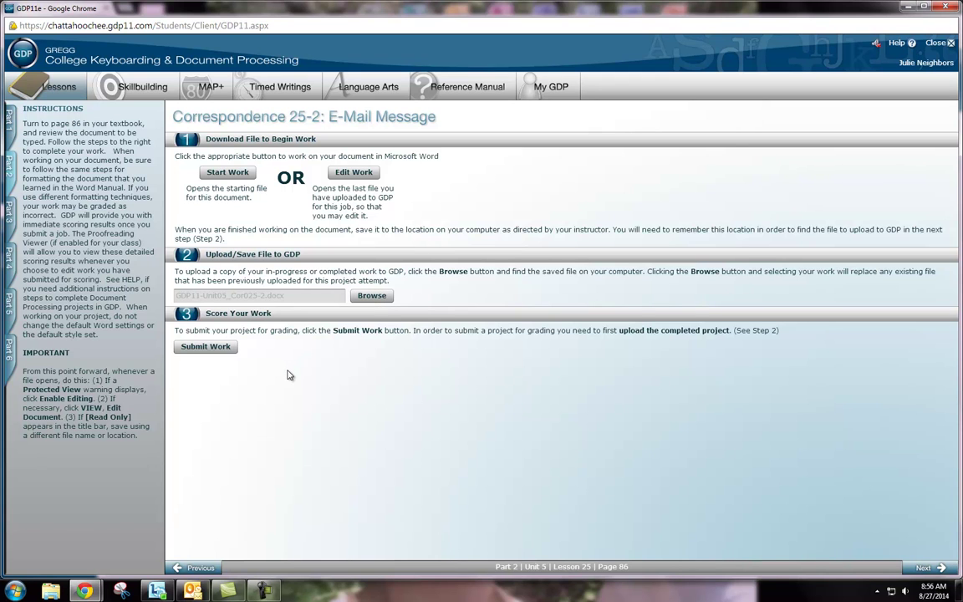
pyautogui.click(188, 348)
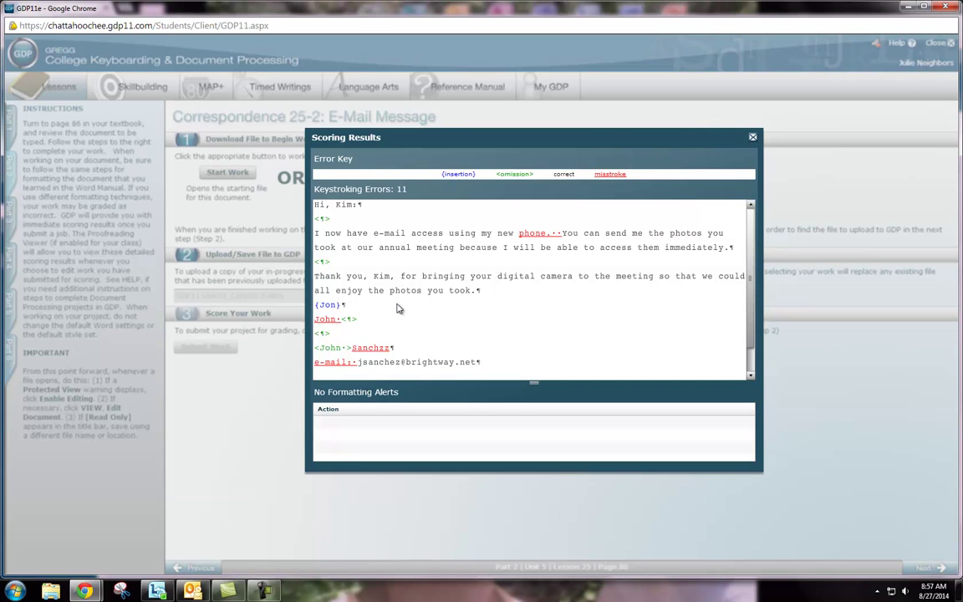
# - Read through the 11 keystroking errors in Scoring Results, then close the dialog
pyautogui.scroll(-1, 398, 308)
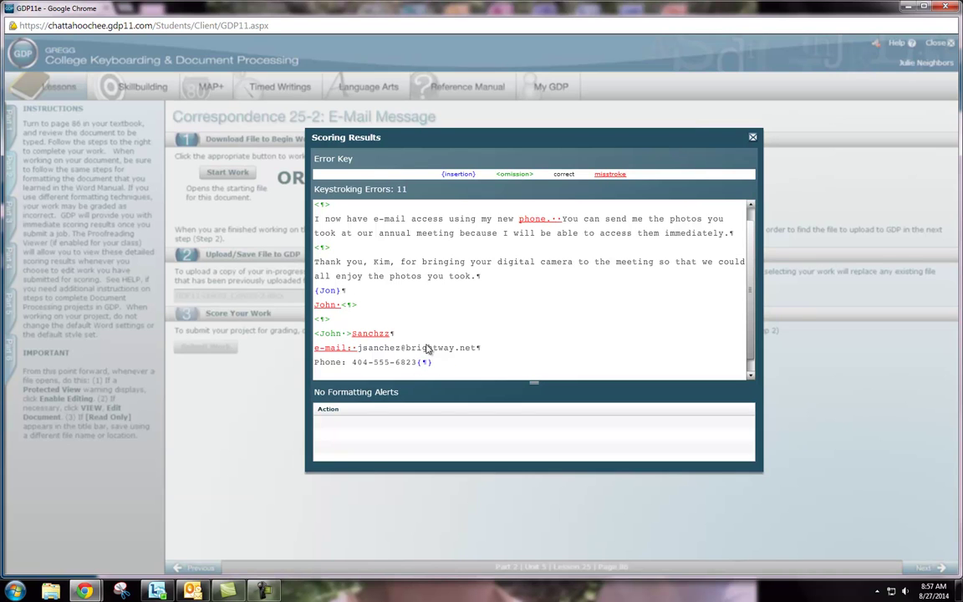
pyautogui.scroll(1, 430, 346)
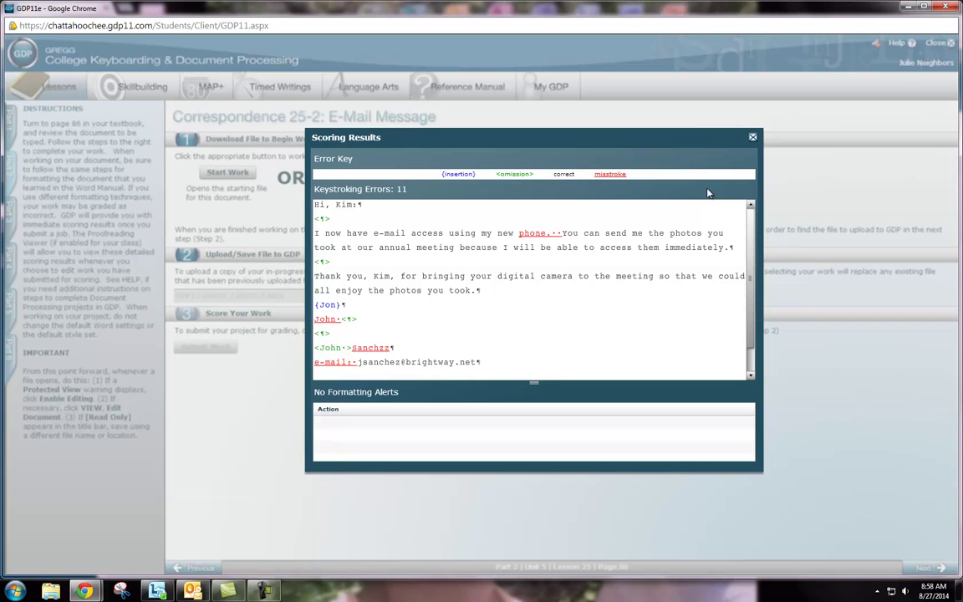
pyautogui.click(753, 138)
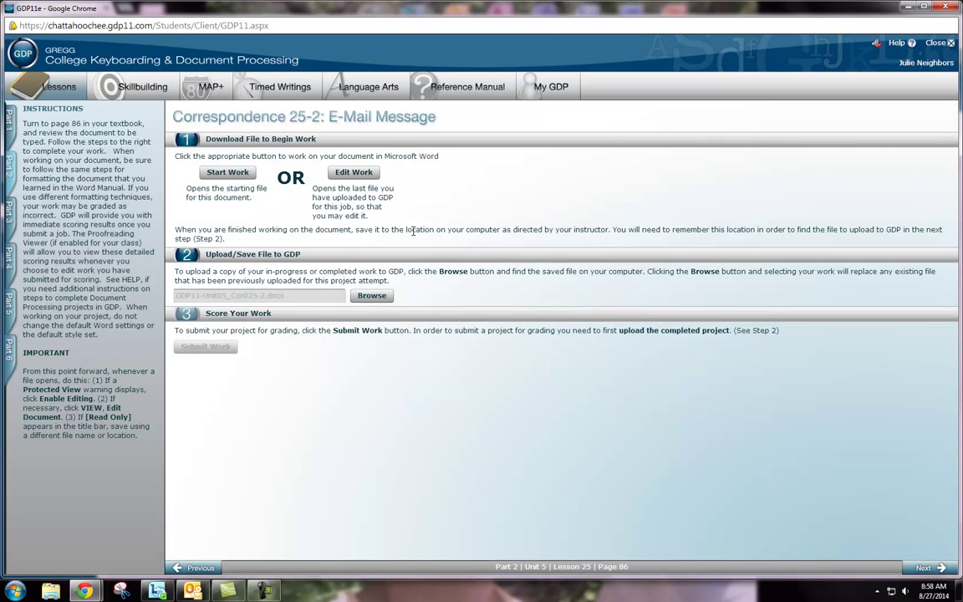
# - Reopen the submitted file in Word and add blank lines and fix the name spellings and E-mail capitalization
pyautogui.click(355, 172)
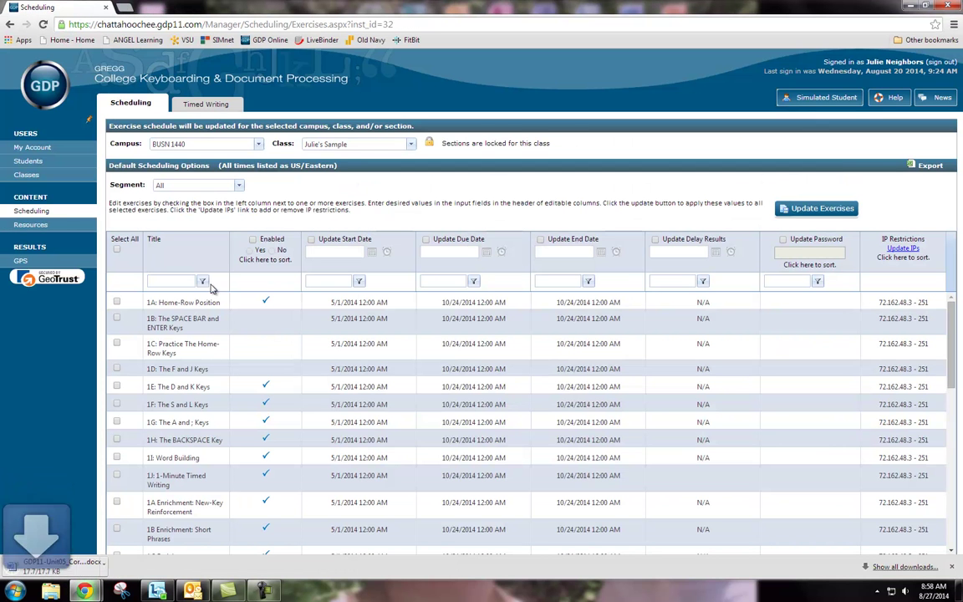
pyautogui.click(40, 569)
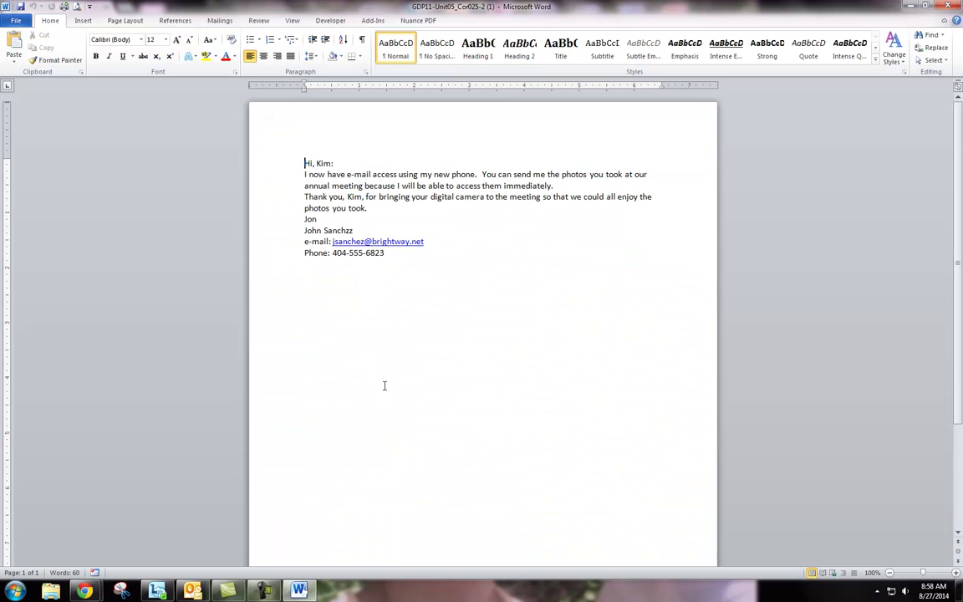
pyautogui.click(305, 177)
pyautogui.press('Down')
pyautogui.press('Down')
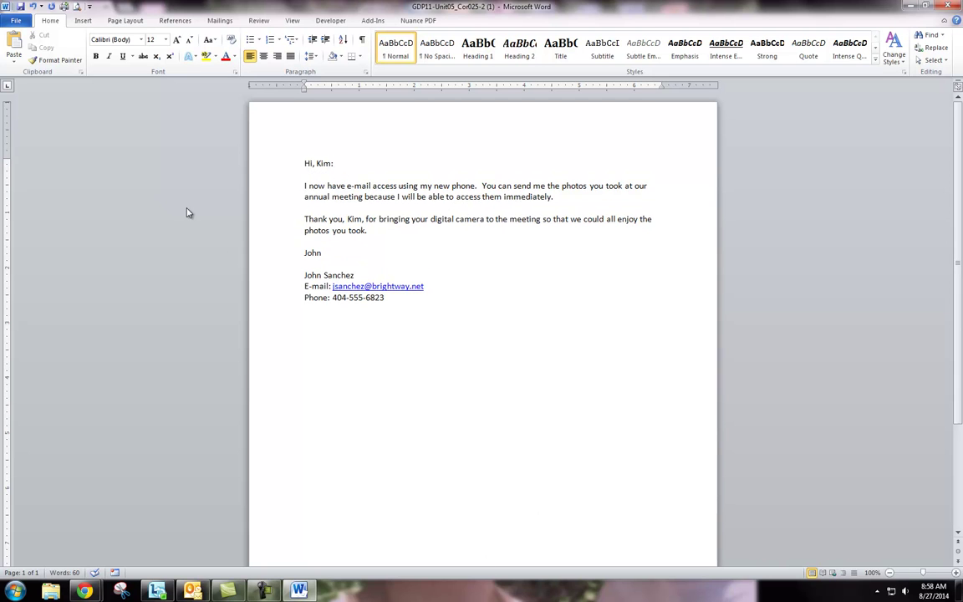
# - Save the corrected e-mail to the Desktop as GDP11-Unit05_Cor025-2 (1)
pyautogui.click(15, 22)
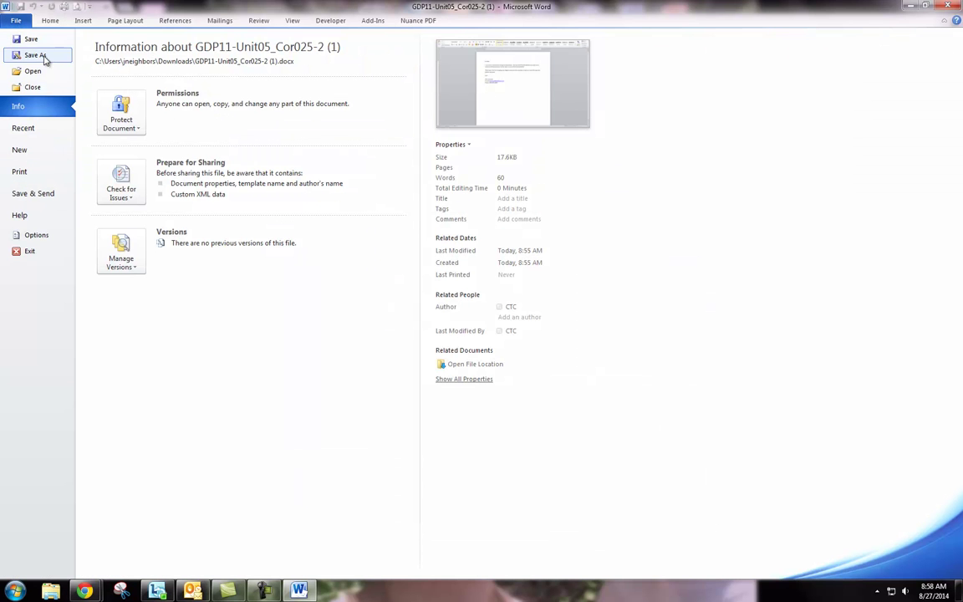
pyautogui.click(35, 56)
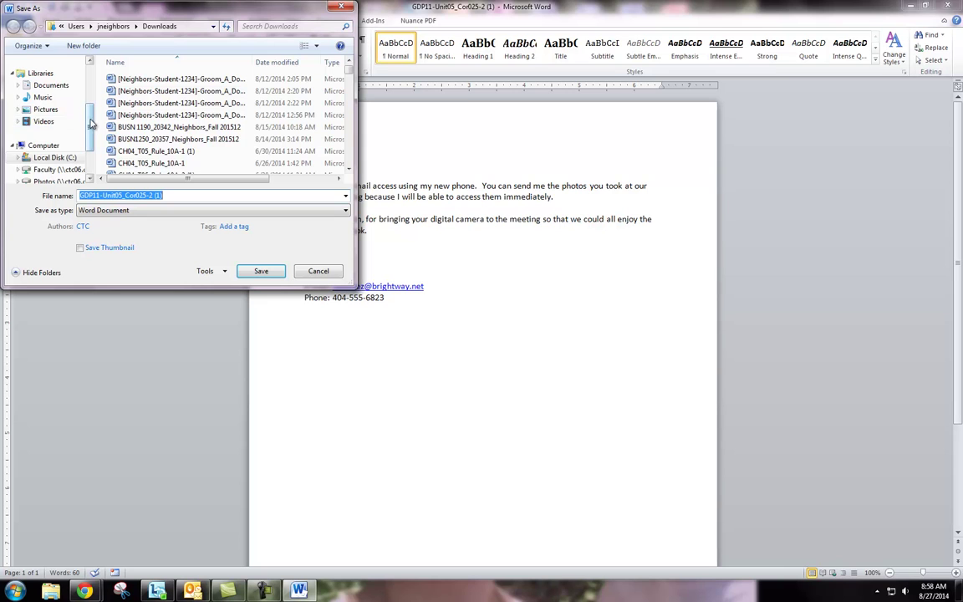
pyautogui.moveTo(91, 124); pyautogui.dragTo(91, 96)
pyautogui.click(46, 116)
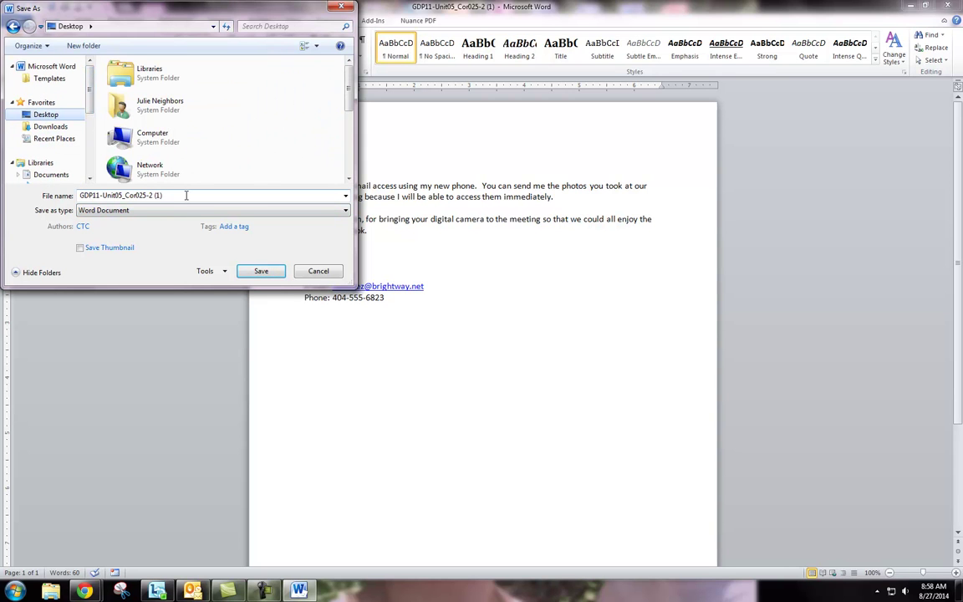
pyautogui.click(256, 273)
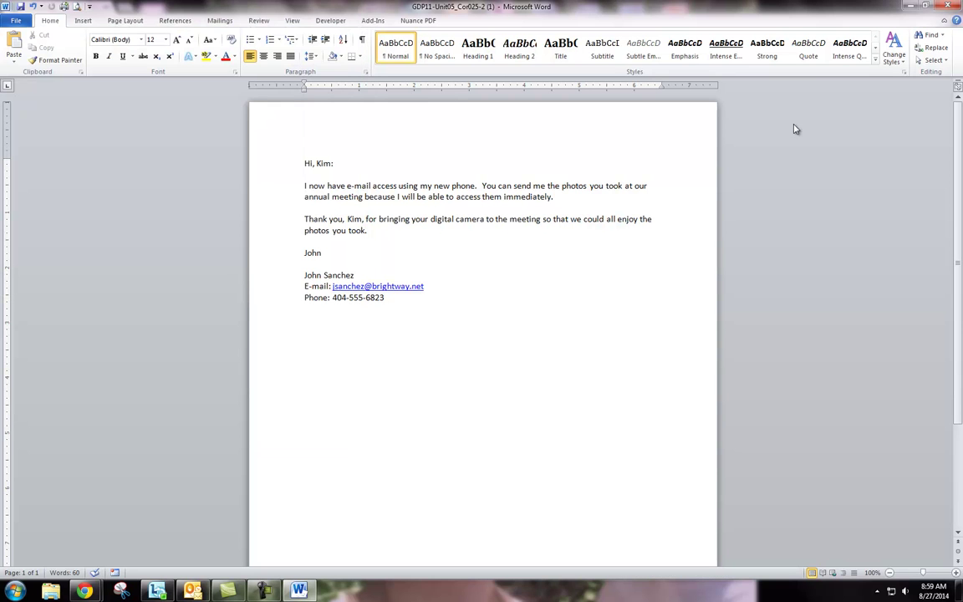
# - Close Word, return to the GDP window, and dismiss the earlier scoring results
pyautogui.click(946, 6)
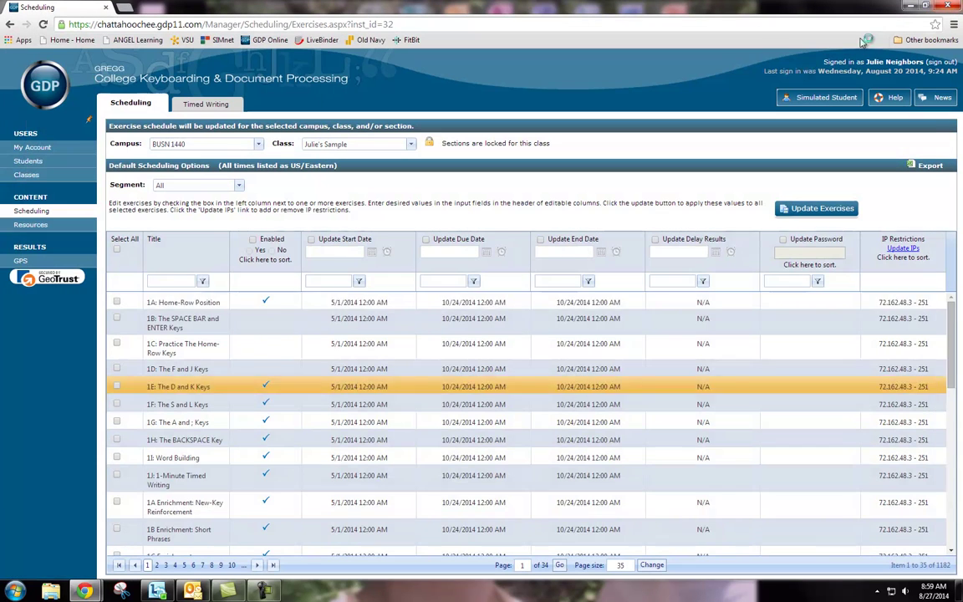
pyautogui.moveTo(85, 591)
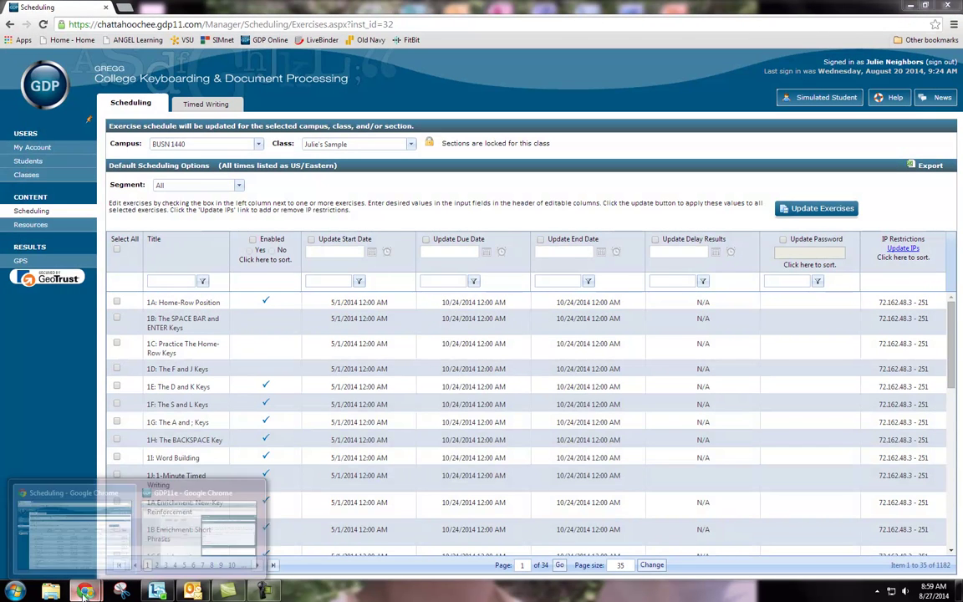
pyautogui.click(215, 500)
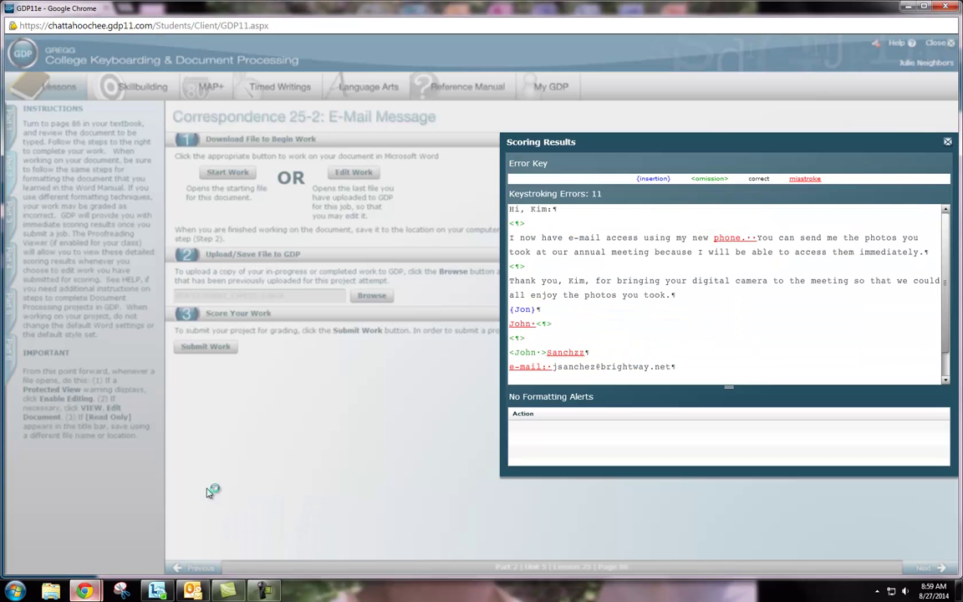
pyautogui.click(947, 142)
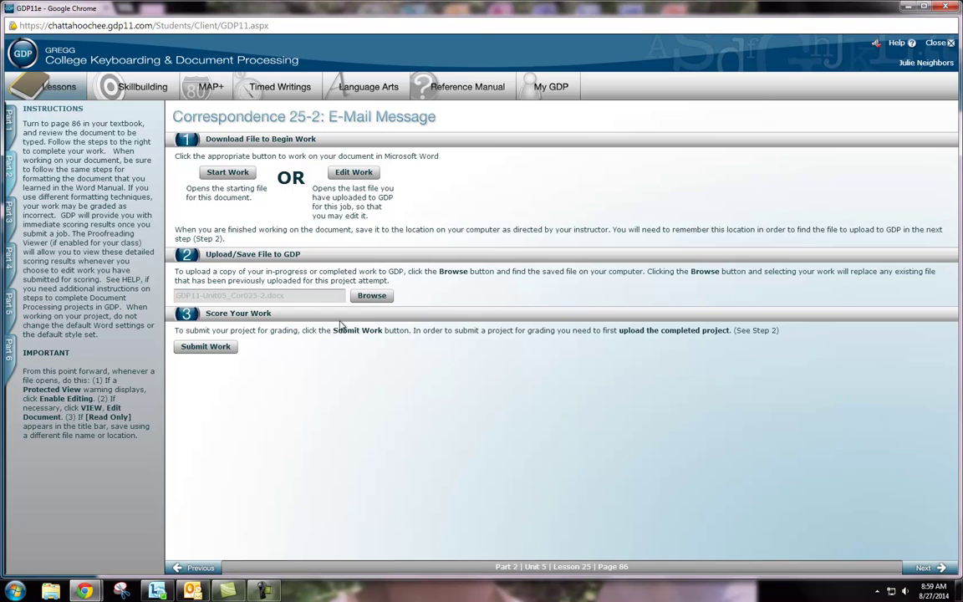
# - Upload GDP11-Unit05_Cor025-2 (1).docx from the Desktop and submit it for scoring
pyautogui.click(372, 297)
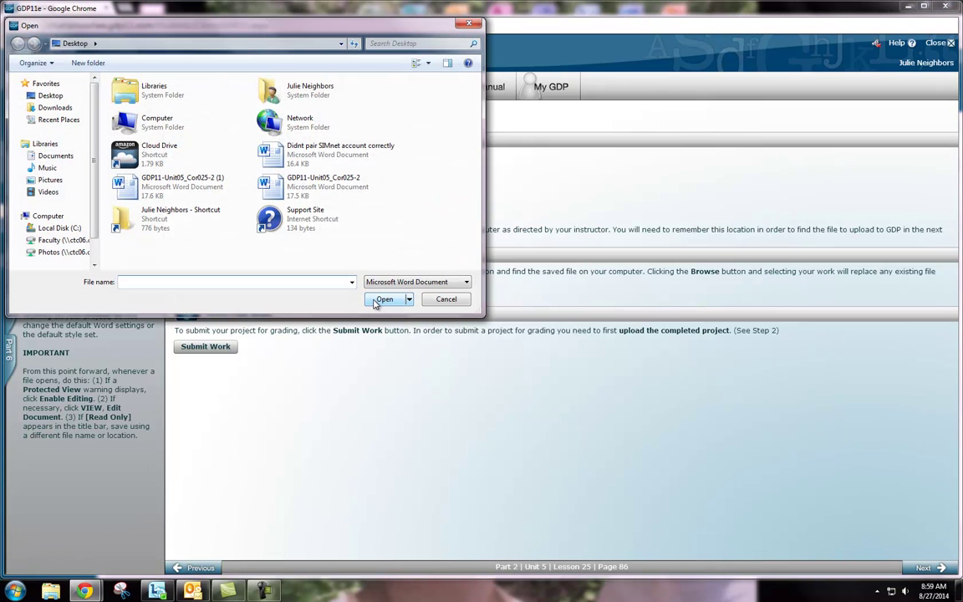
pyautogui.click(150, 191)
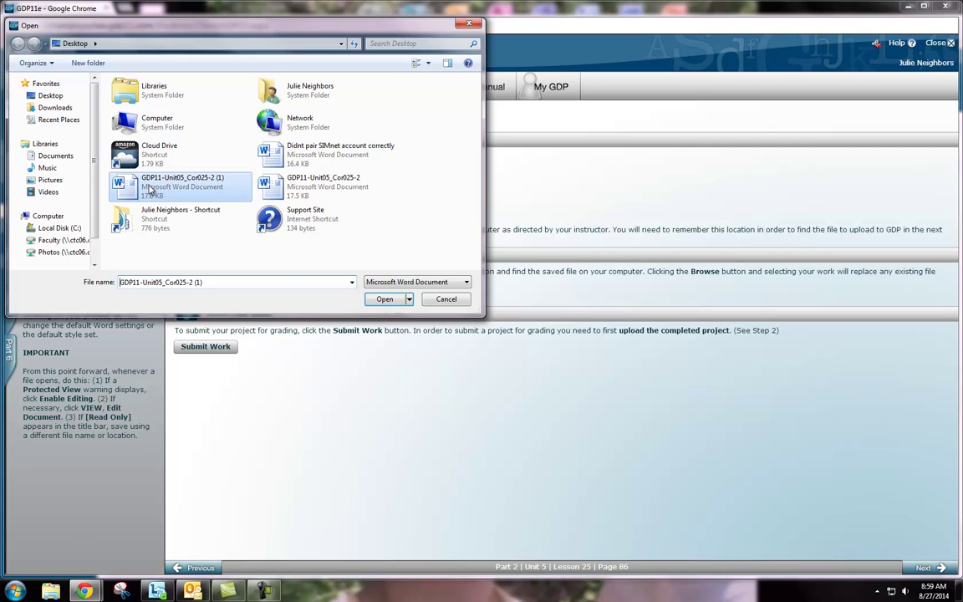
pyautogui.click(384, 300)
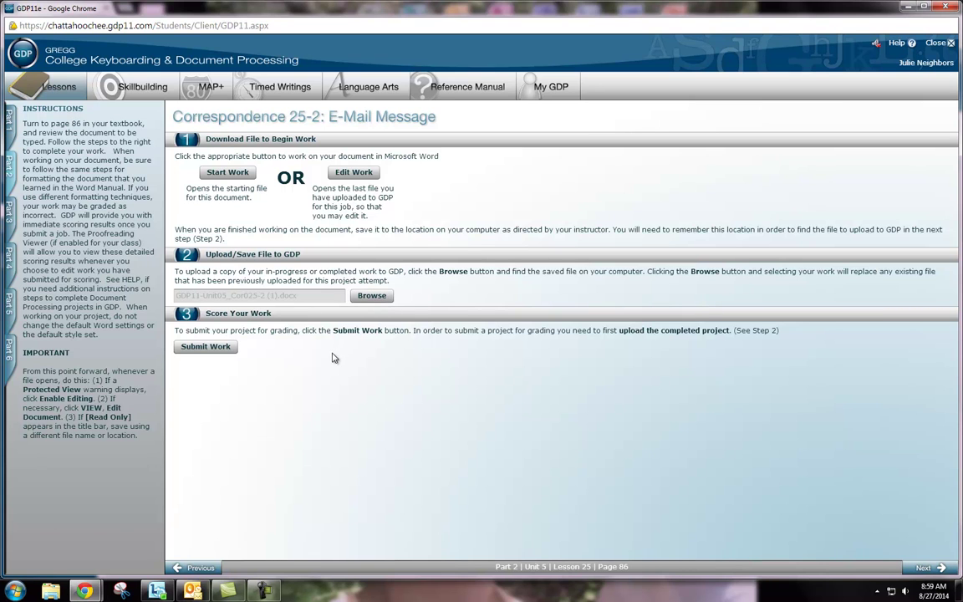
pyautogui.click(193, 348)
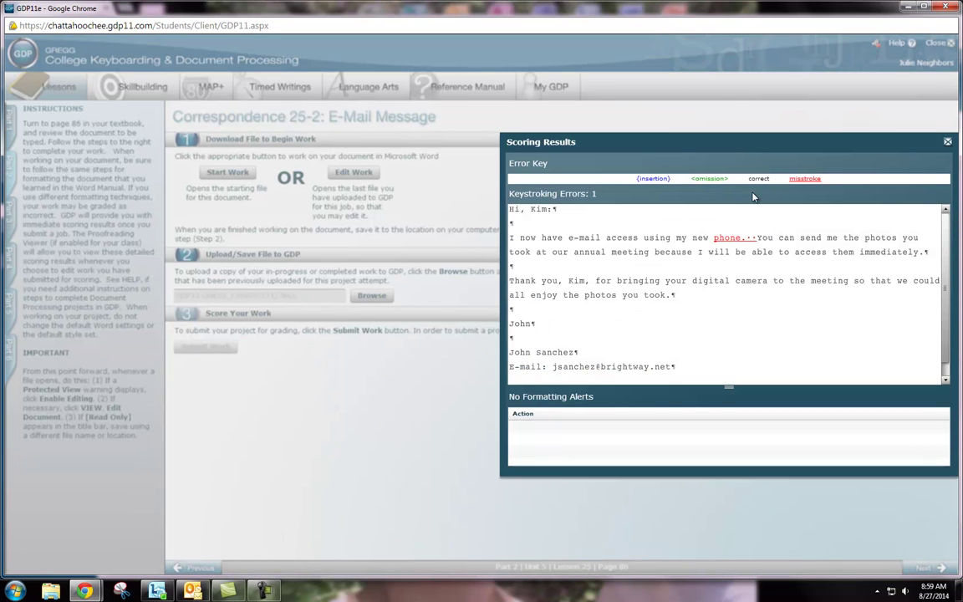
# - Center the Scoring Results dialog, review the single keystroking error, and close it
pyautogui.moveTo(748, 149); pyautogui.dragTo(585, 148)
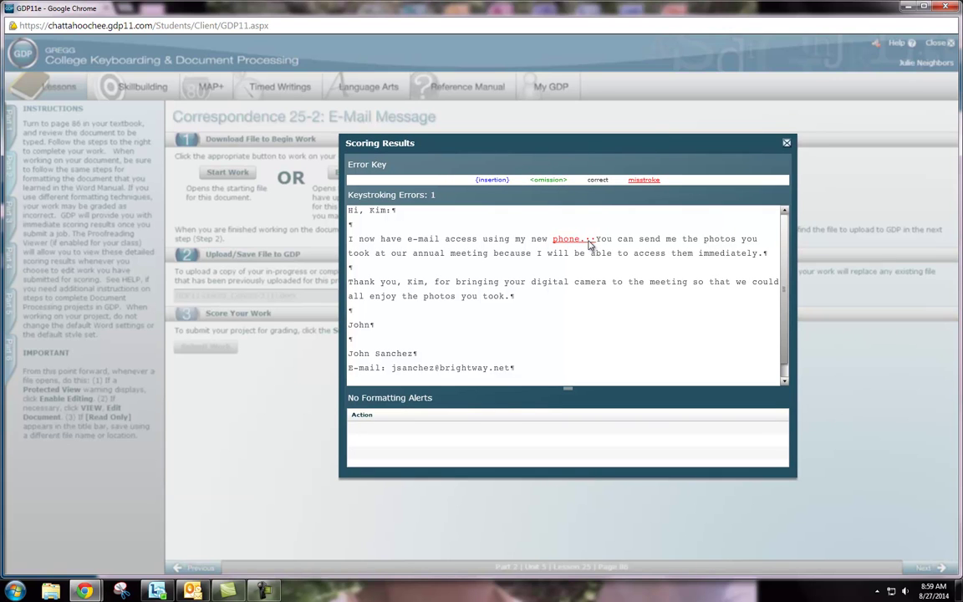
pyautogui.click(787, 145)
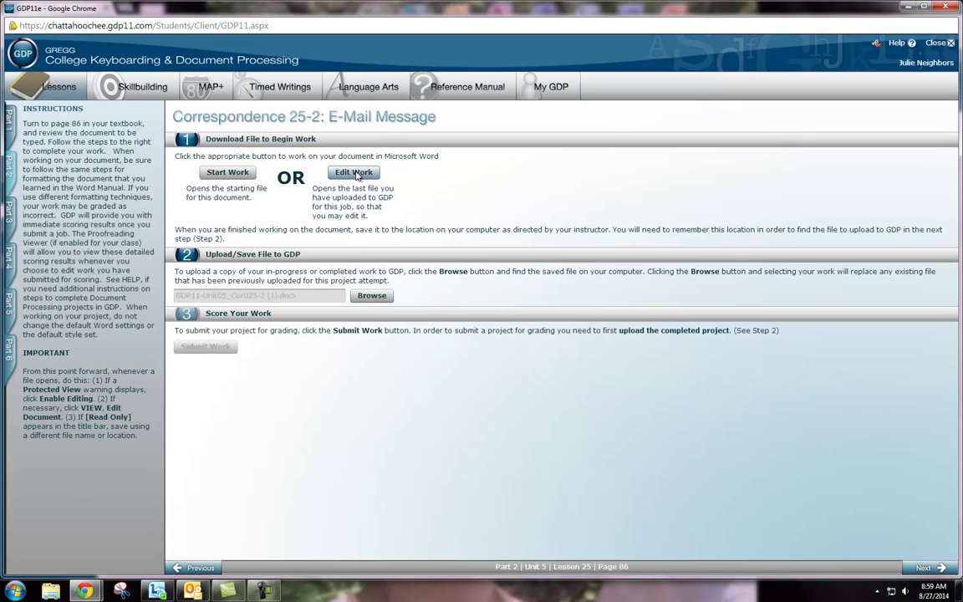